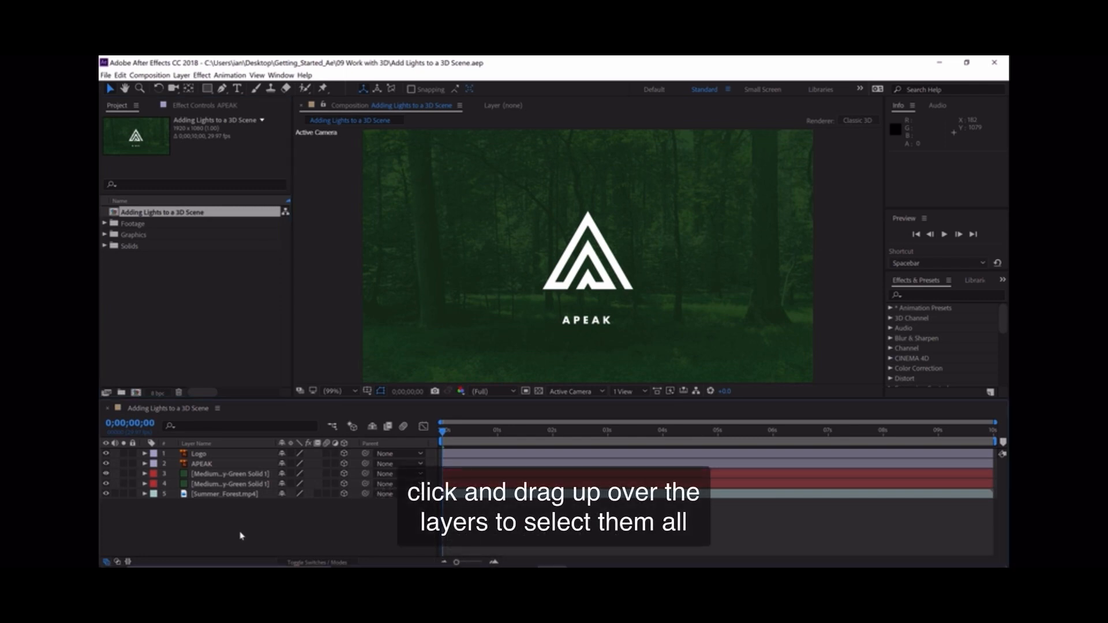
# - Reveal the Position values of all five layers to compare their depth, and hide them and deselect the layers
pyautogui.moveTo(240, 532); pyautogui.dragTo(184, 427)
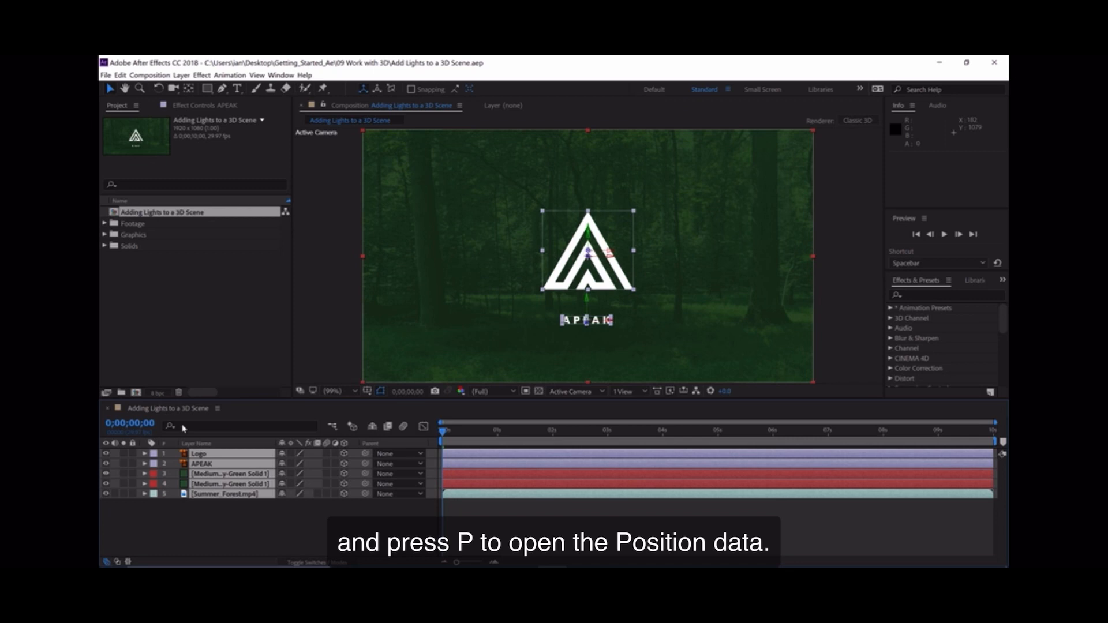
pyautogui.press('p')
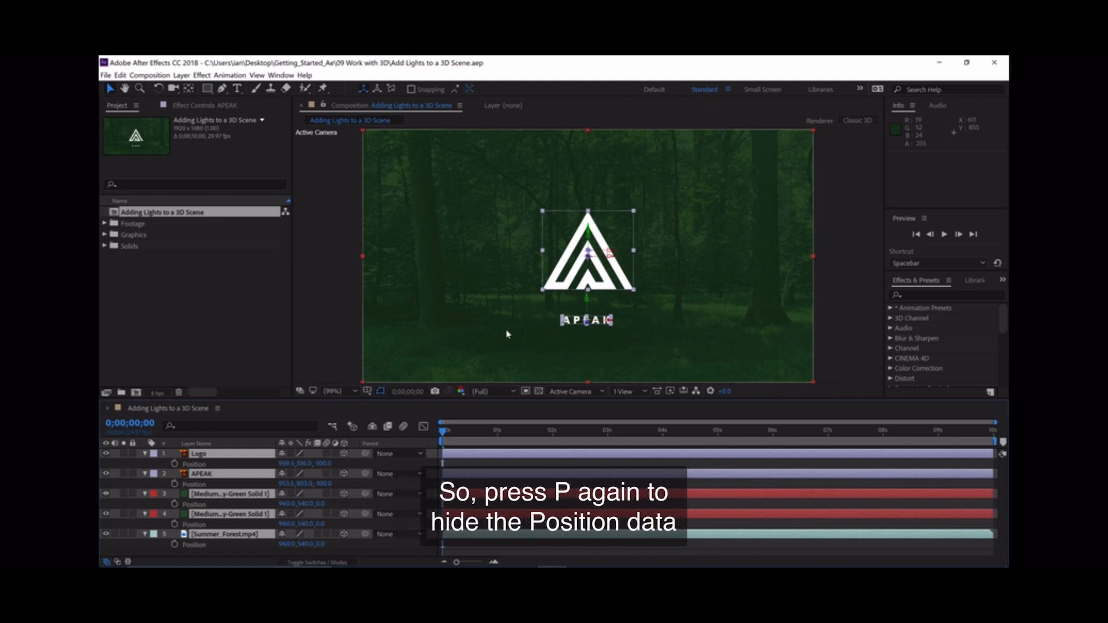
pyautogui.press('p')
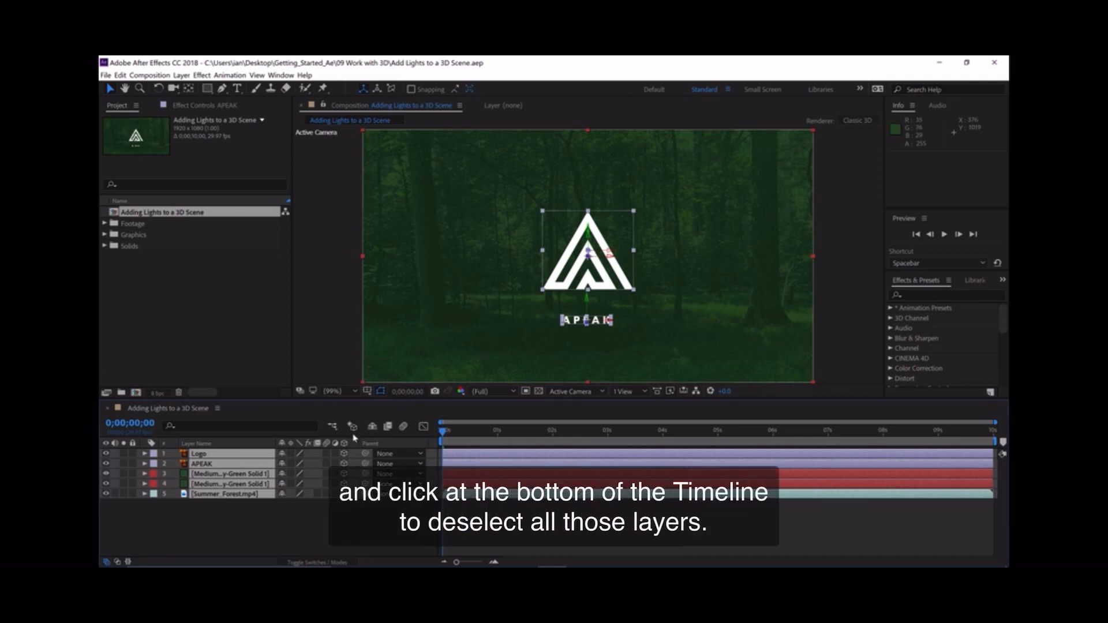
pyautogui.click(259, 529)
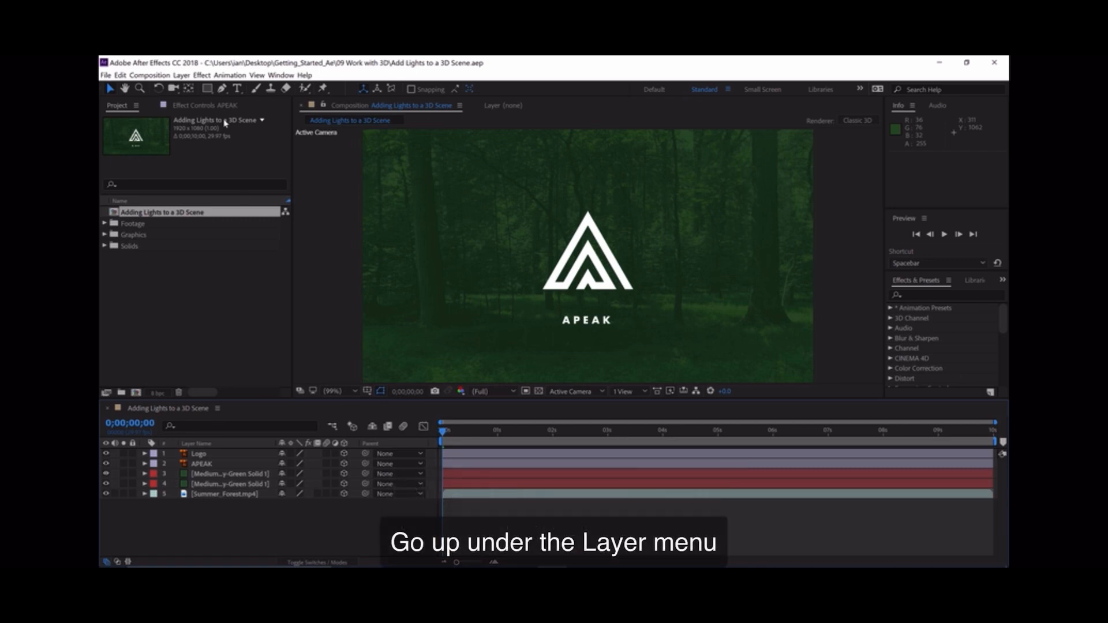
# - Open the settings for a new light layer
pyautogui.click(181, 76)
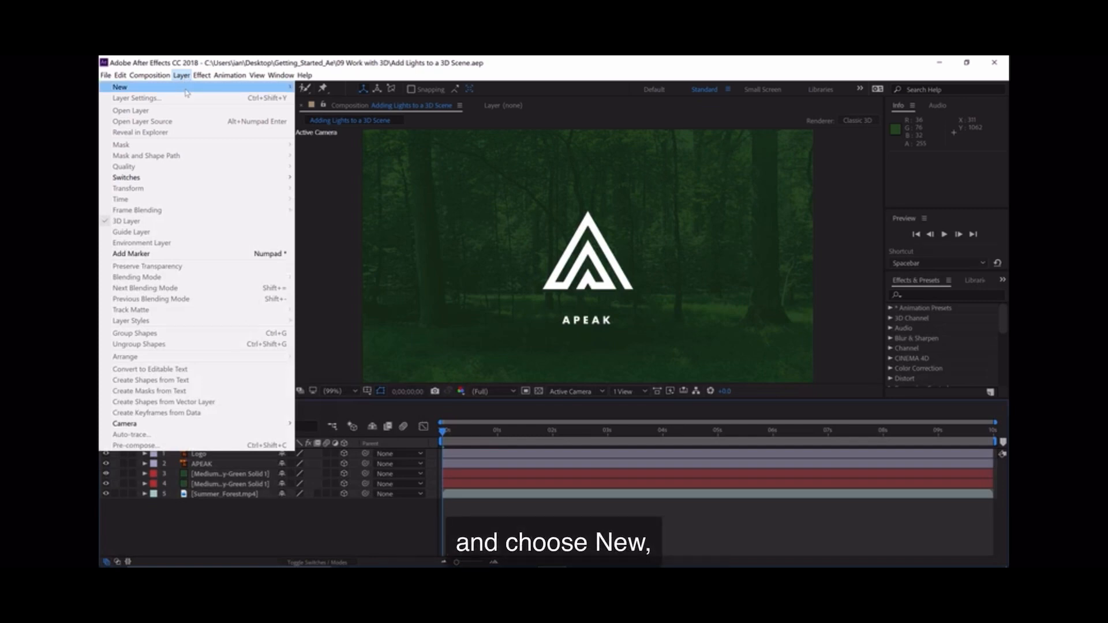
pyautogui.moveTo(187, 93)
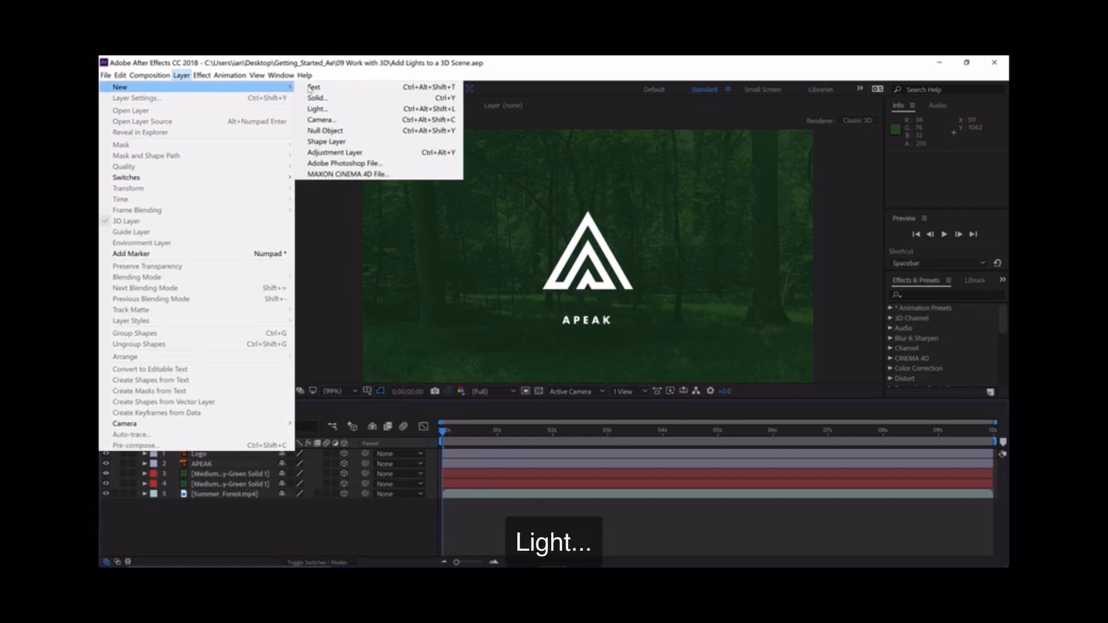
pyautogui.click(315, 109)
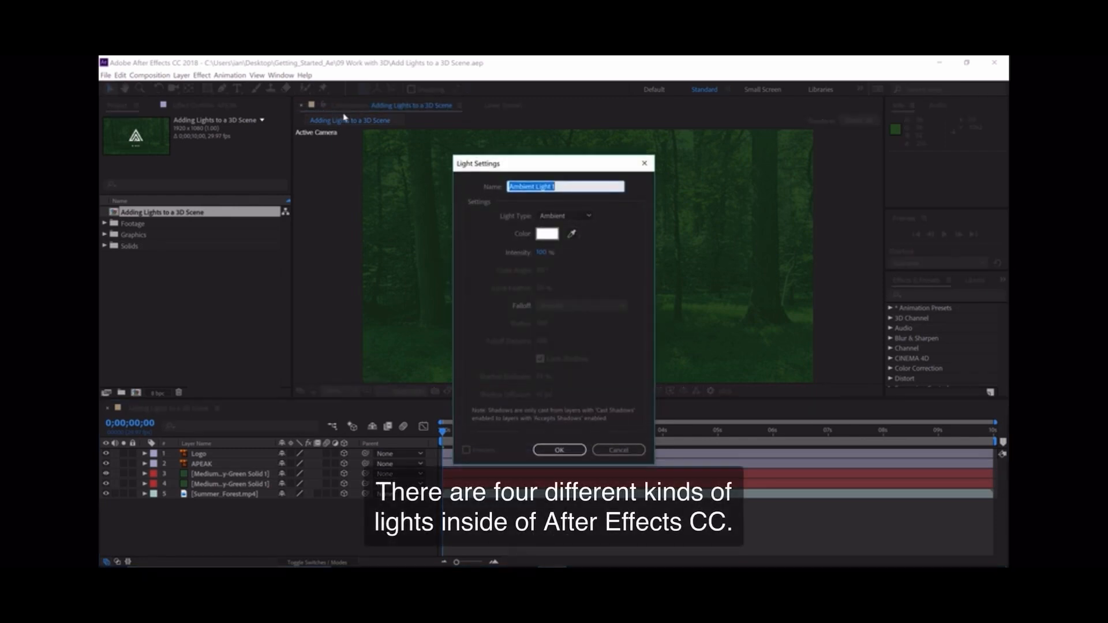
# - Compare the settings of the Parallel, Spot, Point and Ambient light types and the Point light's falloff choices, keeping Smooth
pyautogui.click(563, 217)
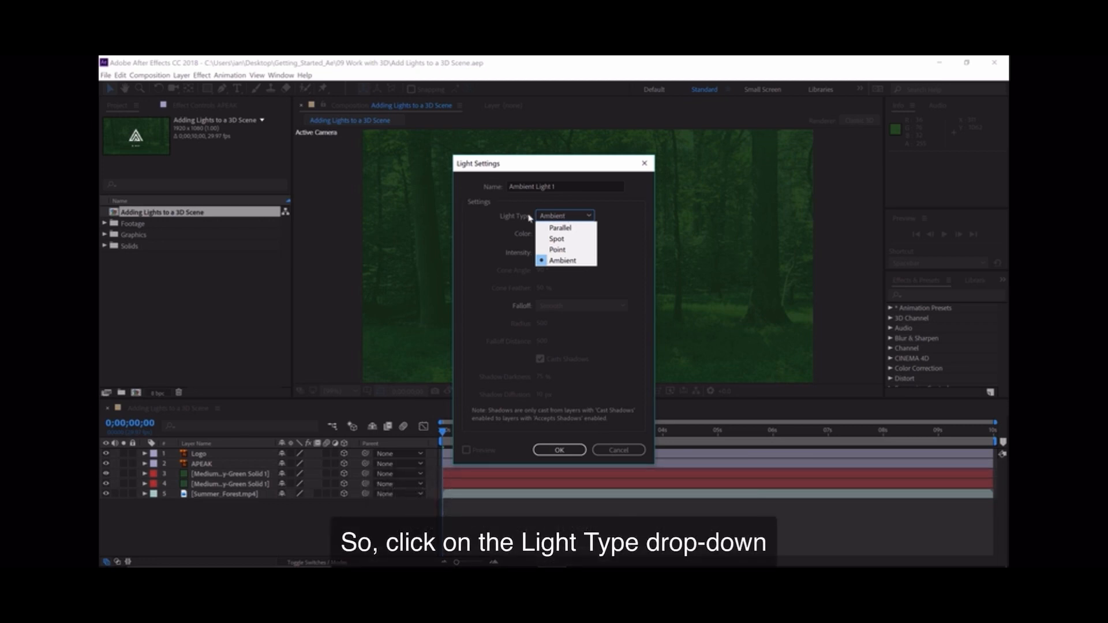
pyautogui.click(579, 228)
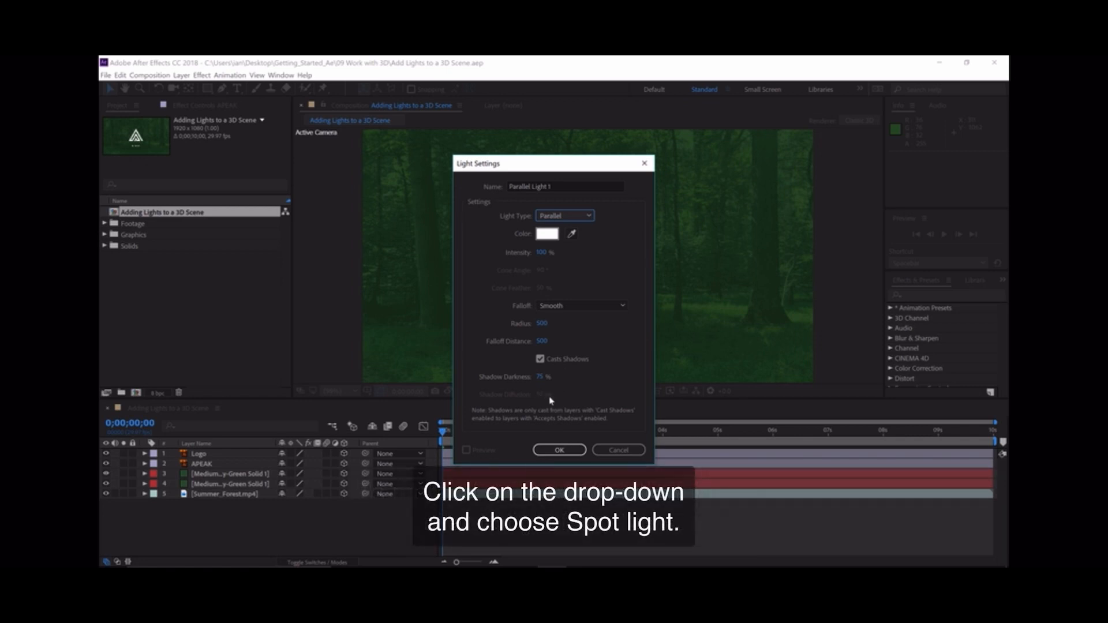
pyautogui.click(581, 214)
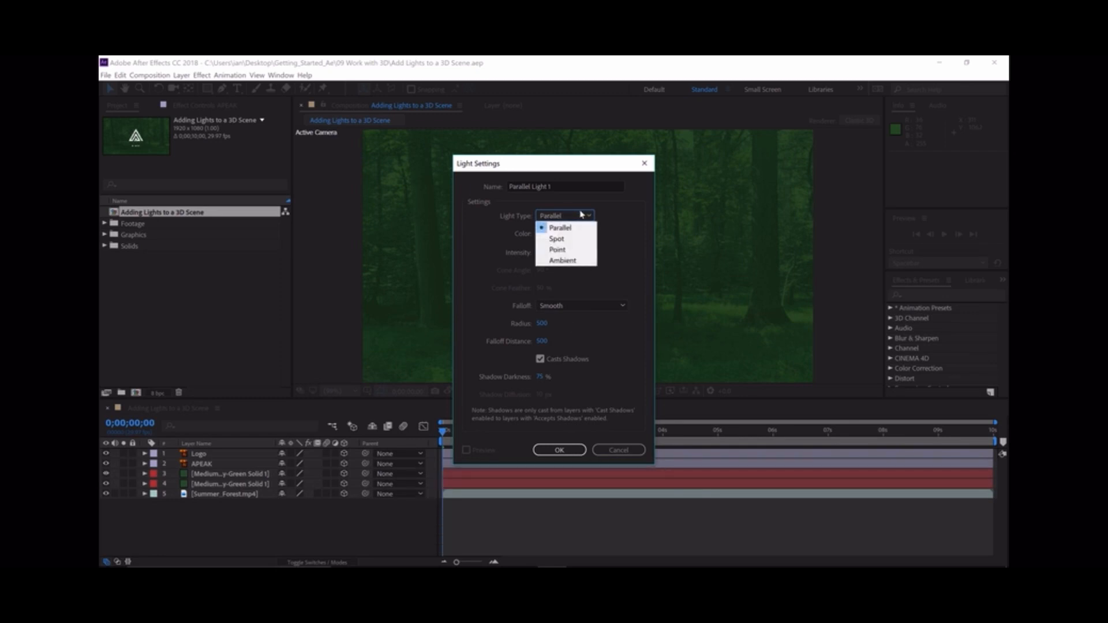
pyautogui.click(573, 241)
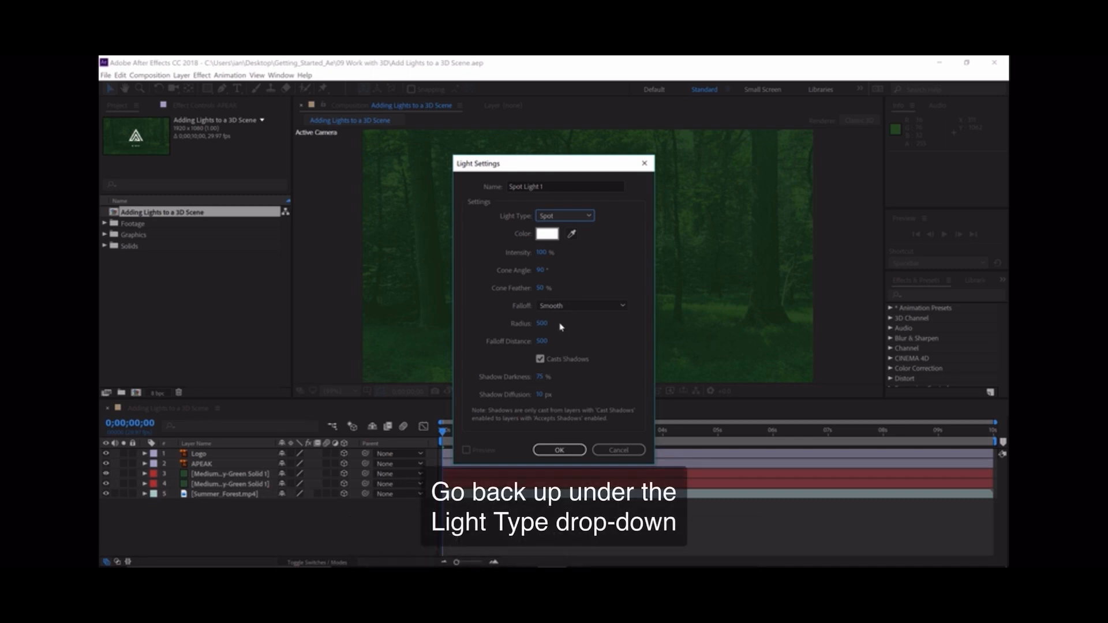
pyautogui.click(565, 215)
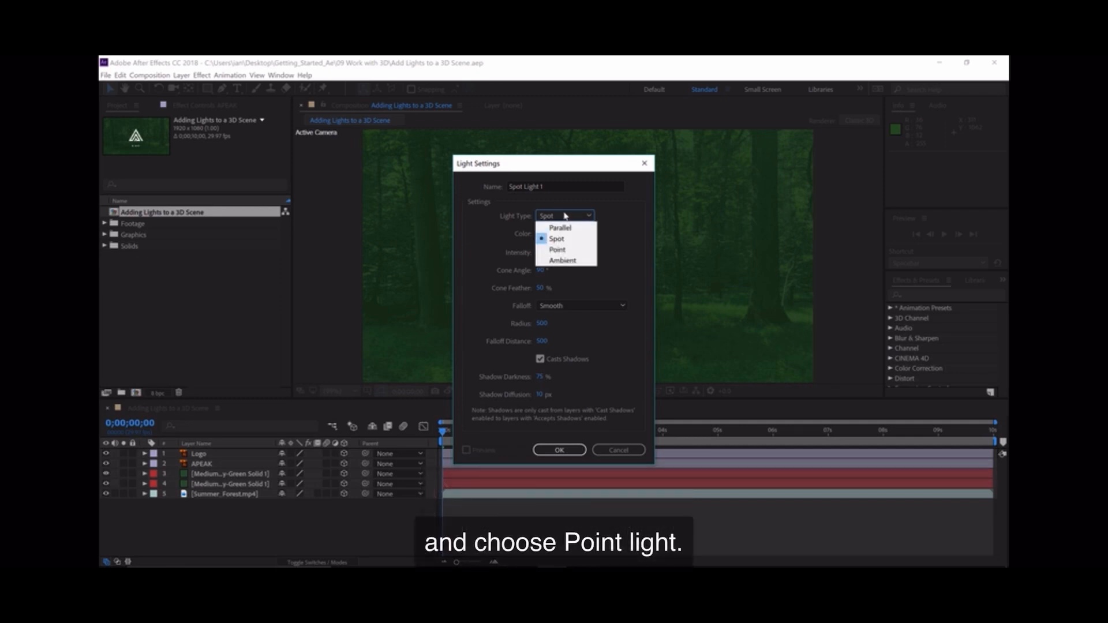
pyautogui.click(558, 249)
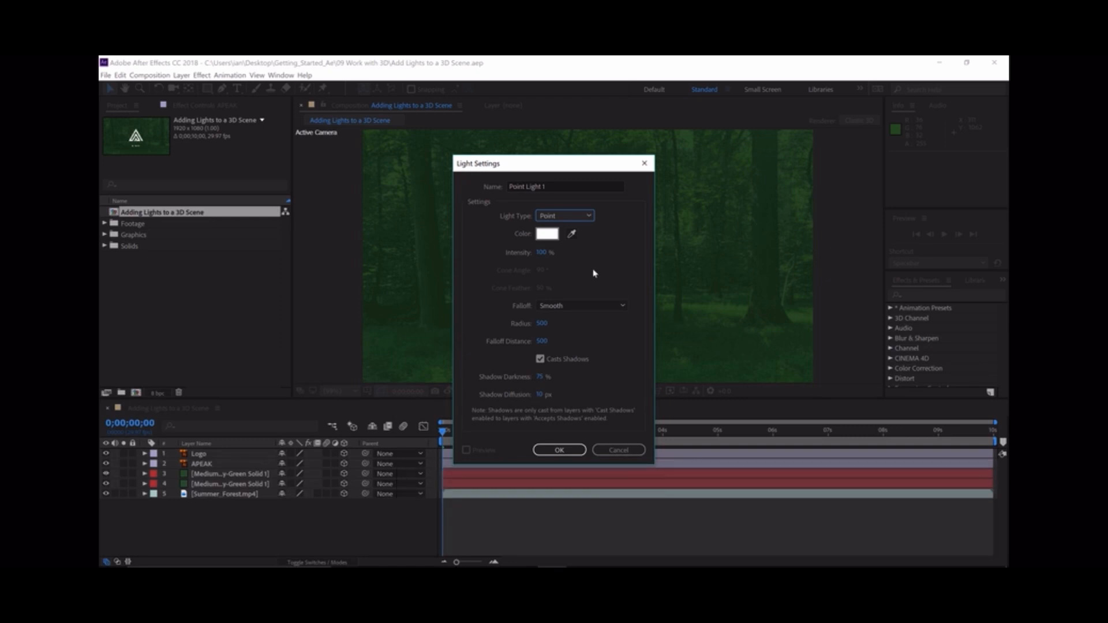
pyautogui.click(583, 308)
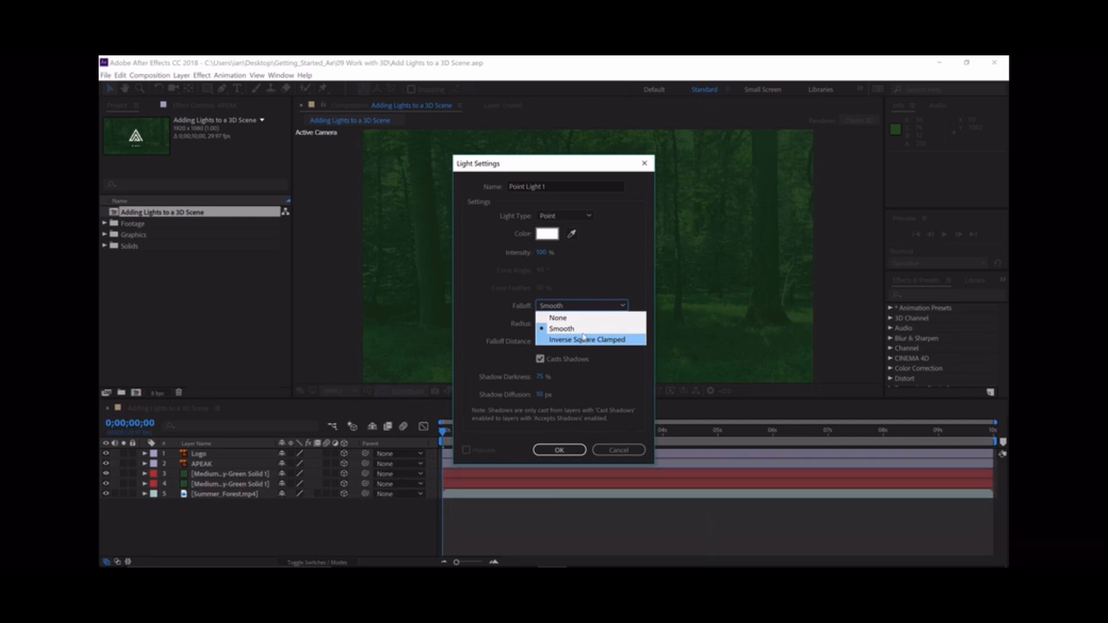
pyautogui.click(577, 329)
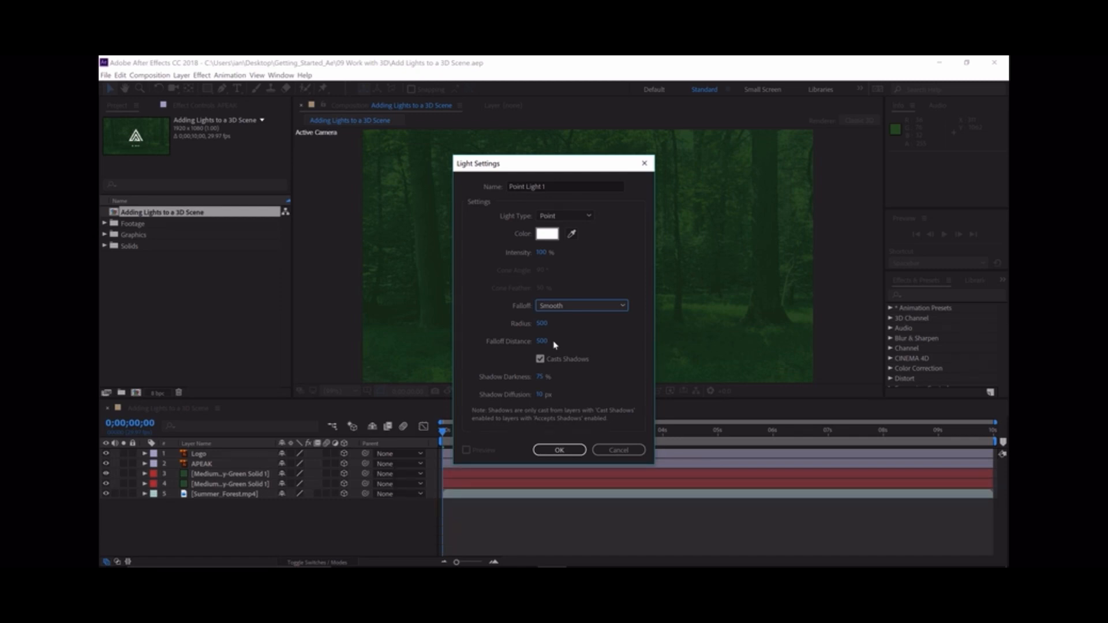
pyautogui.click(577, 217)
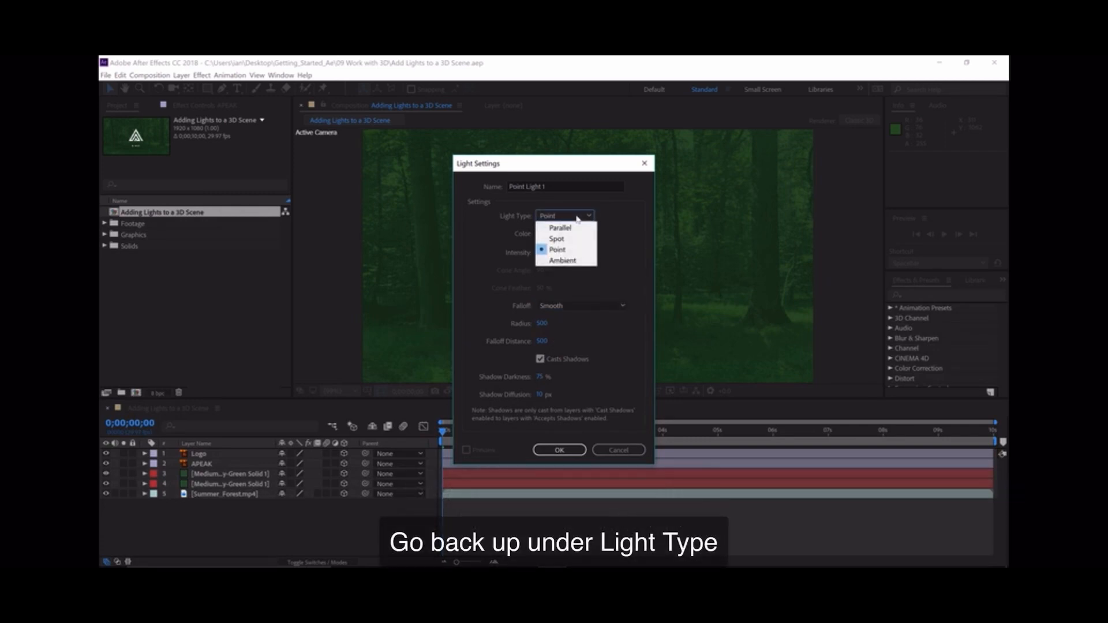
pyautogui.click(578, 261)
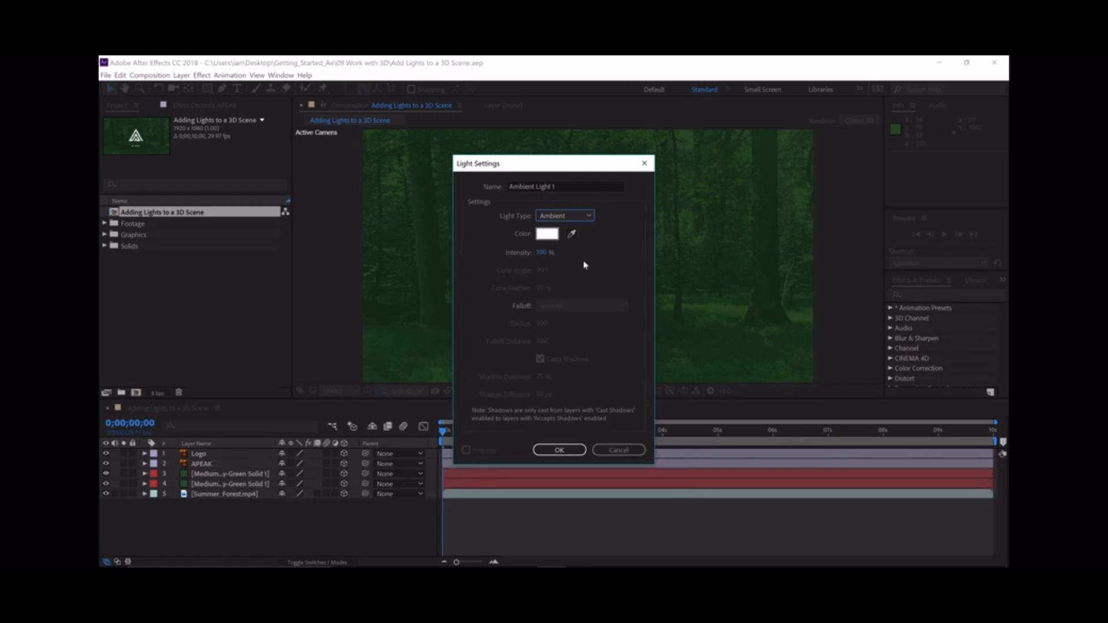
# - Set the light type to Spot and create the light layer
pyautogui.click(581, 219)
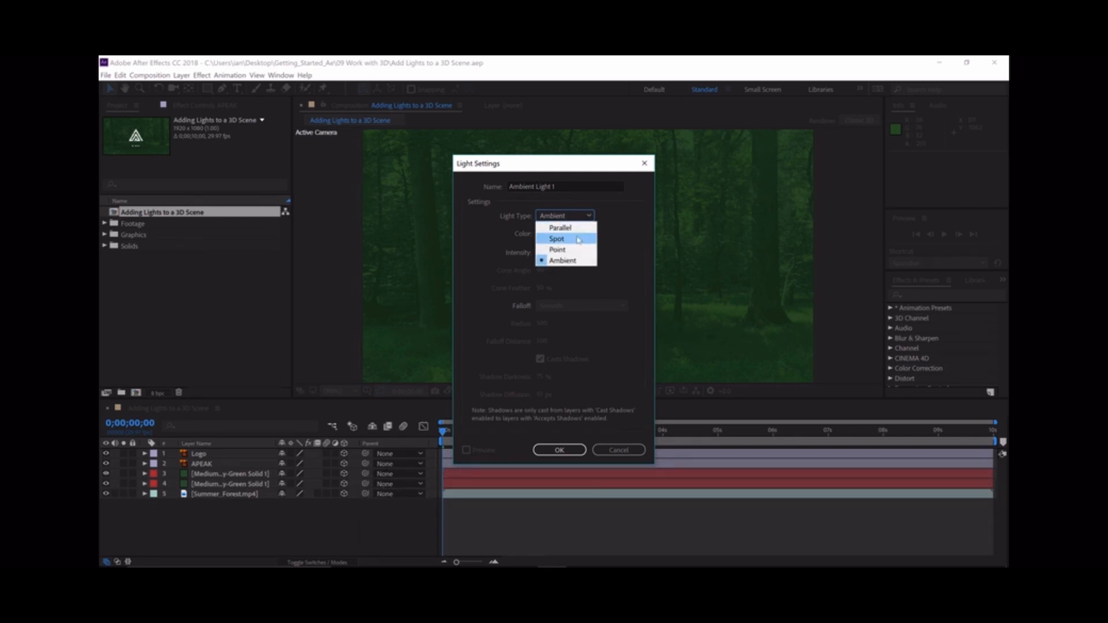
pyautogui.click(579, 240)
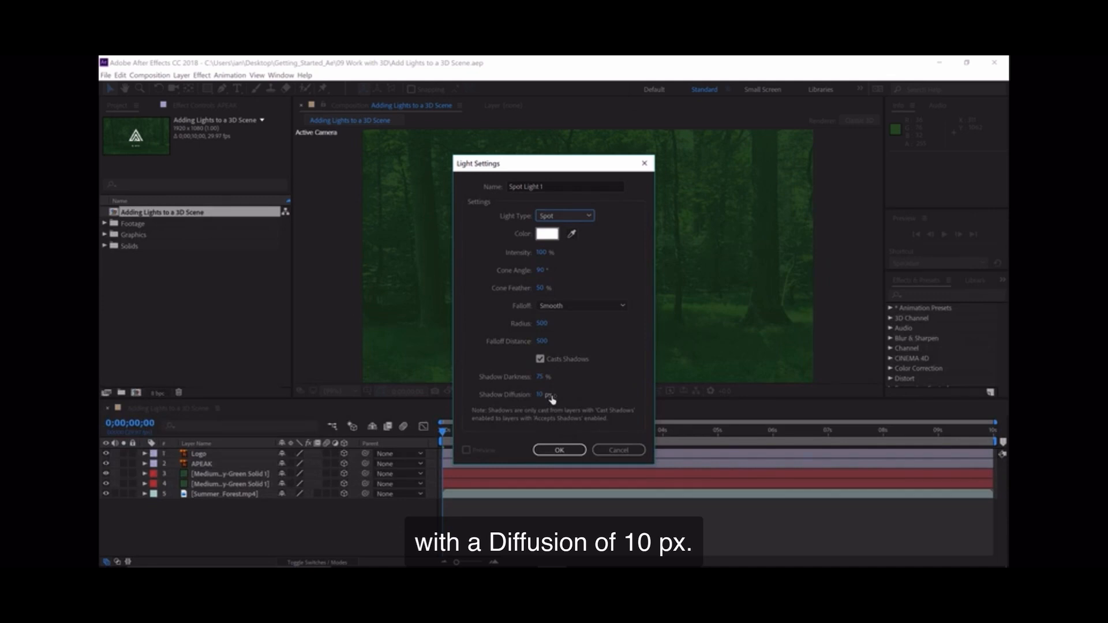
pyautogui.click(566, 450)
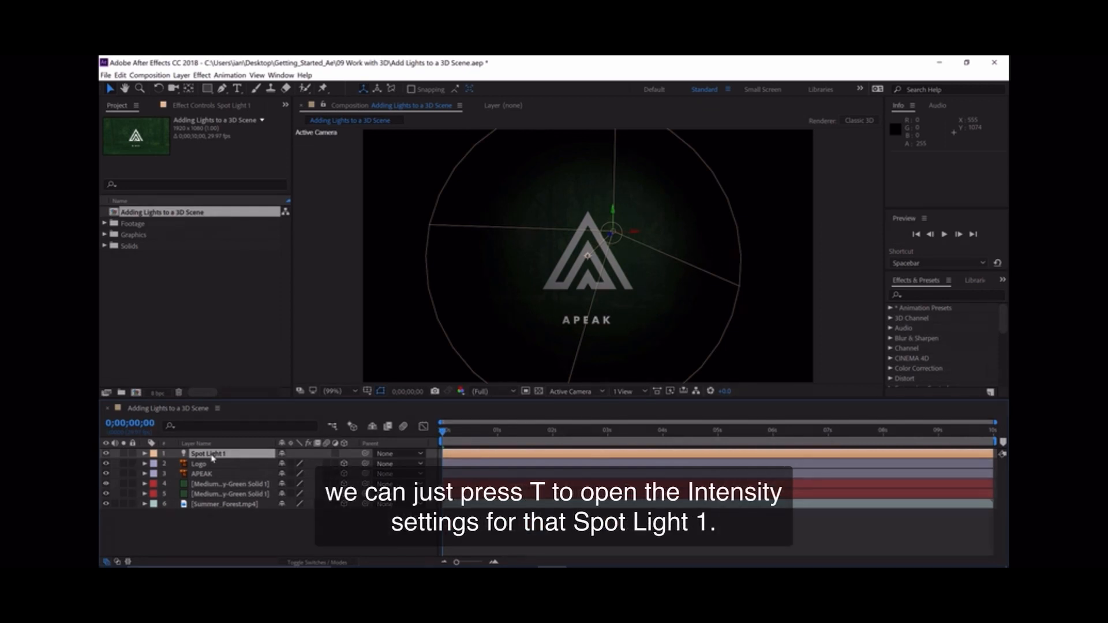
# - Raise the spot light's intensity to about 248%
pyautogui.press('t')
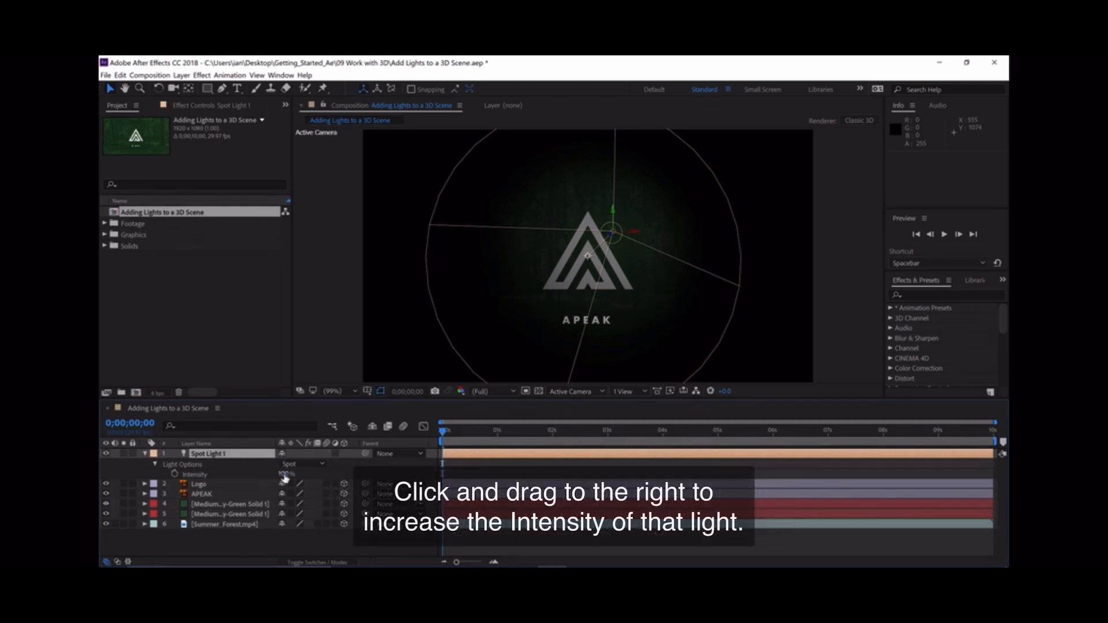
pyautogui.moveTo(284, 477); pyautogui.dragTo(340, 474)
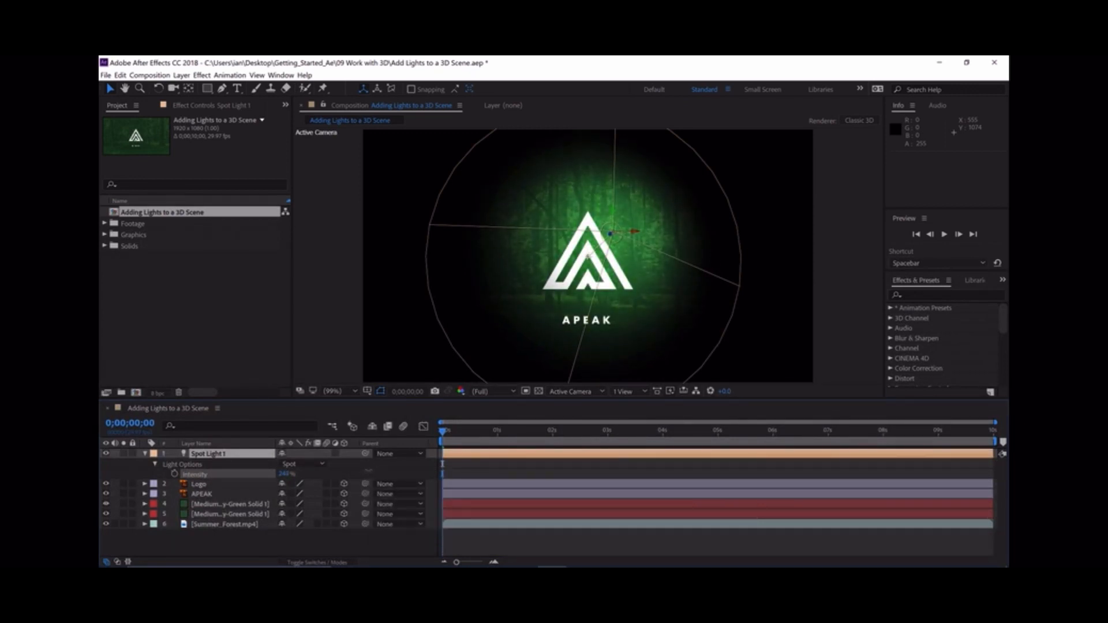
pyautogui.press('Return')
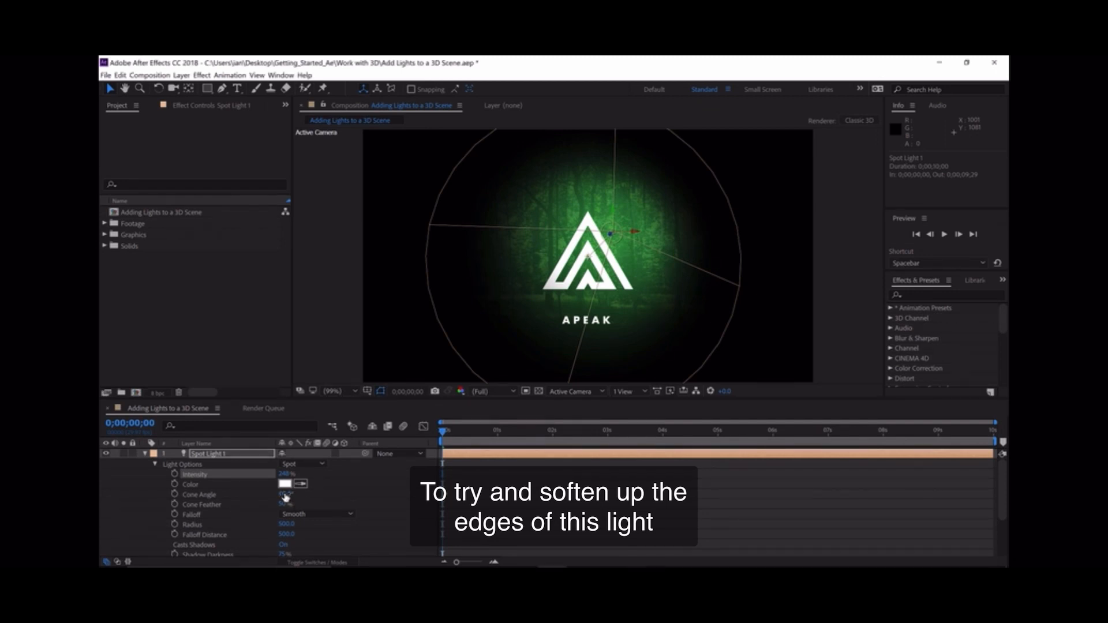
# - Try to soften the light's edges with a wider cone angle, and undo the change
pyautogui.moveTo(285, 494); pyautogui.dragTo(353, 495)
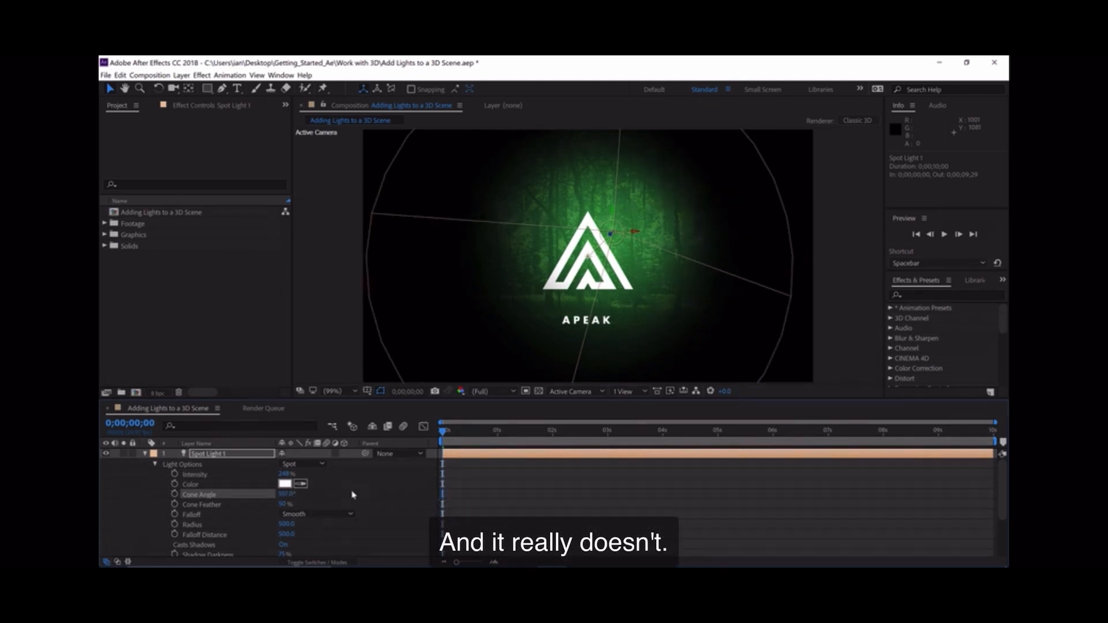
pyautogui.hotkey('ctrl', 'z')
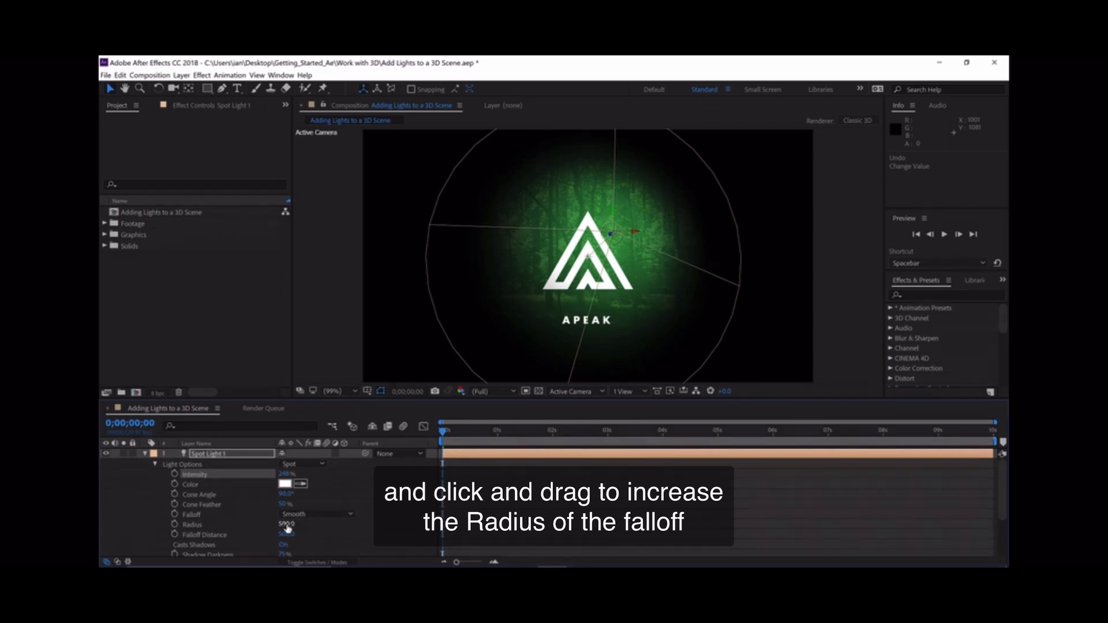
# - Increase the spot light's falloff radius to about 1160 and widen its cone angle to about 141°
pyautogui.moveTo(288, 526); pyautogui.dragTo(454, 498)
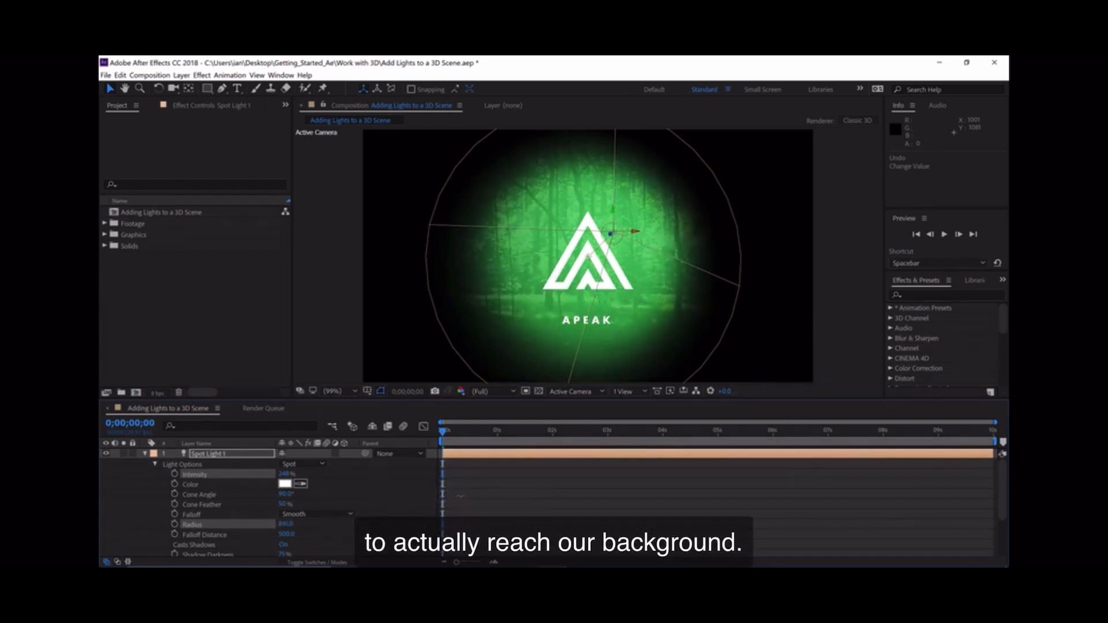
pyautogui.moveTo(516, 482); pyautogui.dragTo(594, 478)
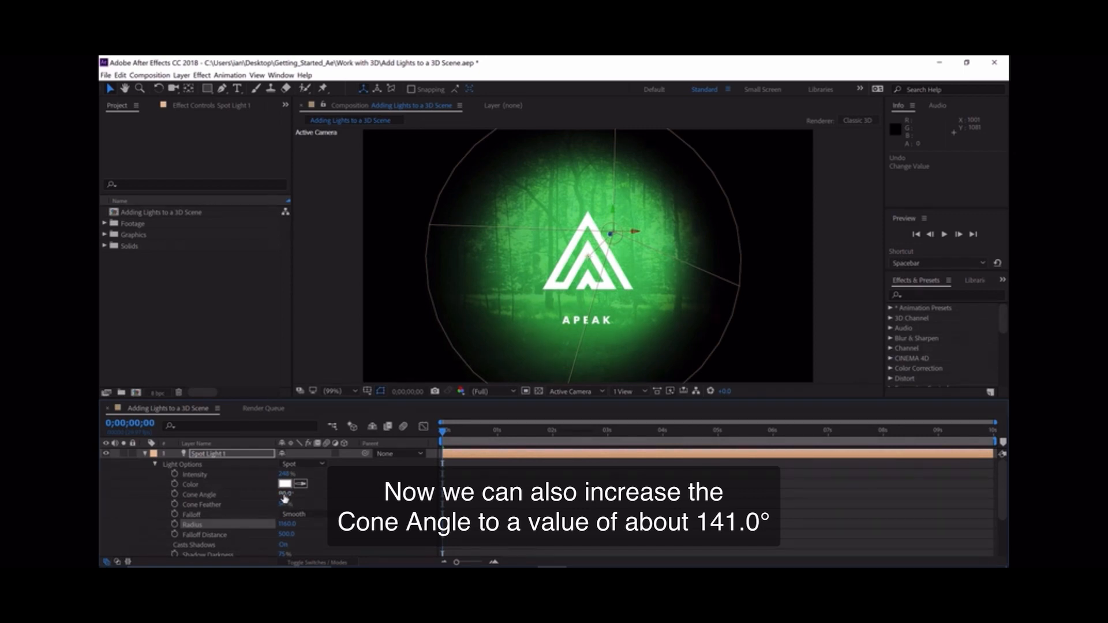
pyautogui.moveTo(284, 497); pyautogui.dragTo(311, 490)
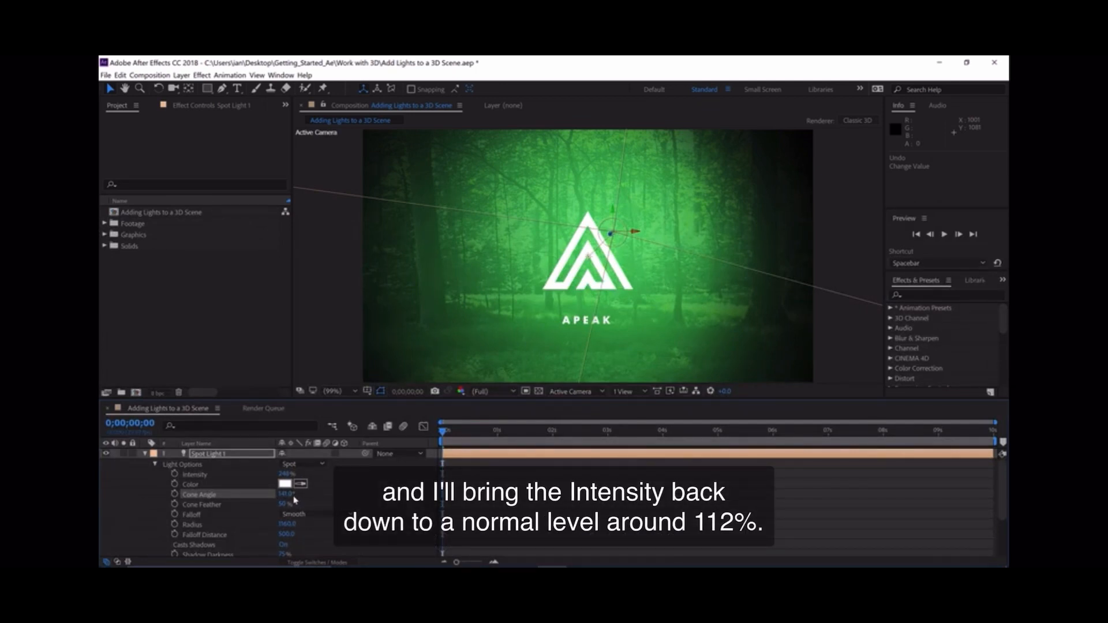
# - Set the spot light's intensity to 112%
pyautogui.click(285, 474)
pyautogui.write('112')
pyautogui.press('Return')
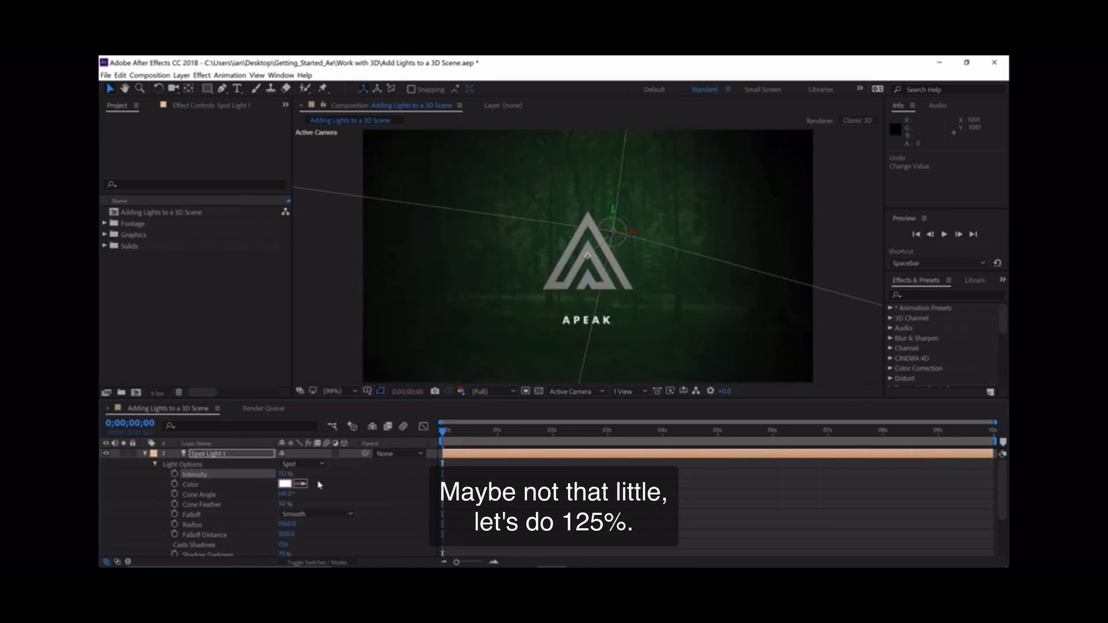
# - Set the spot light's intensity to 125%
pyautogui.click(286, 475)
pyautogui.write('45')
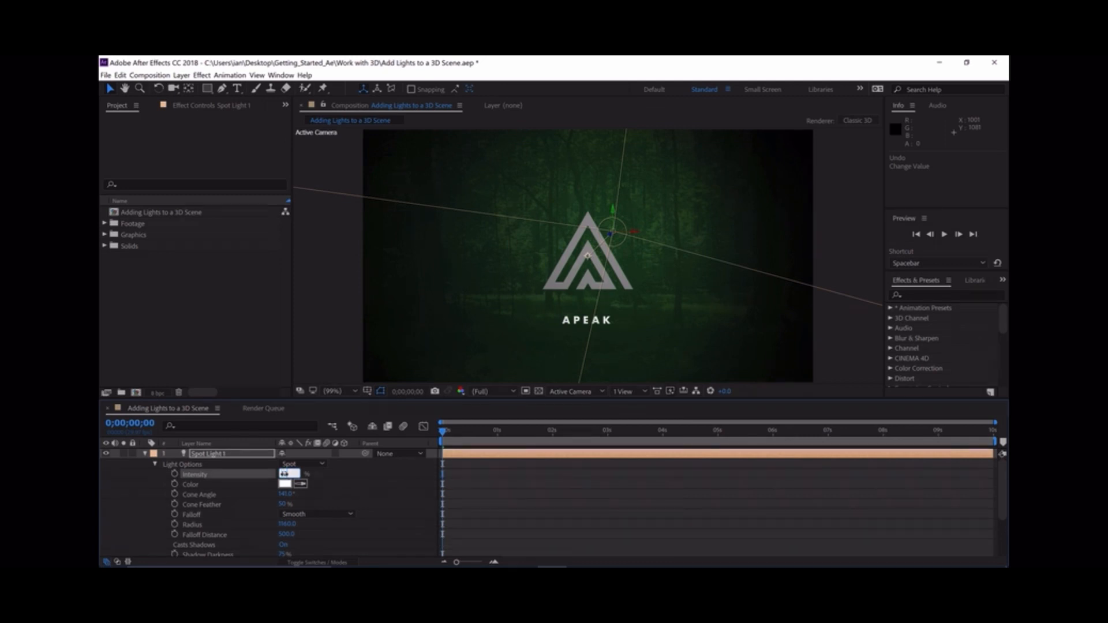
pyautogui.press('Return')
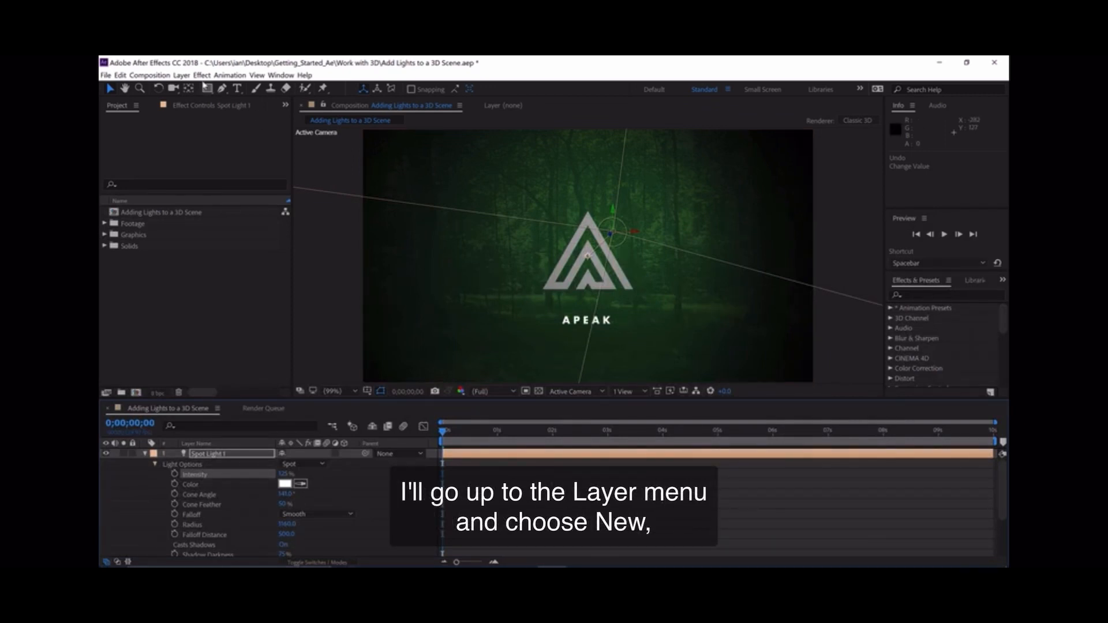
# - Add a new Ambient light layer to the scene
pyautogui.click(188, 79)
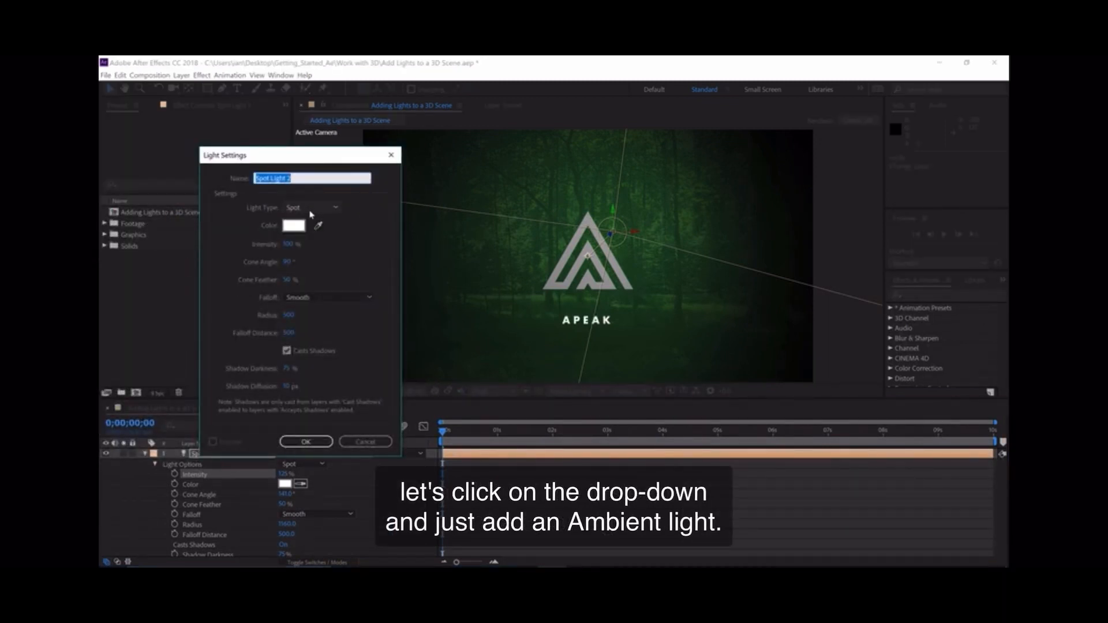
pyautogui.click(310, 208)
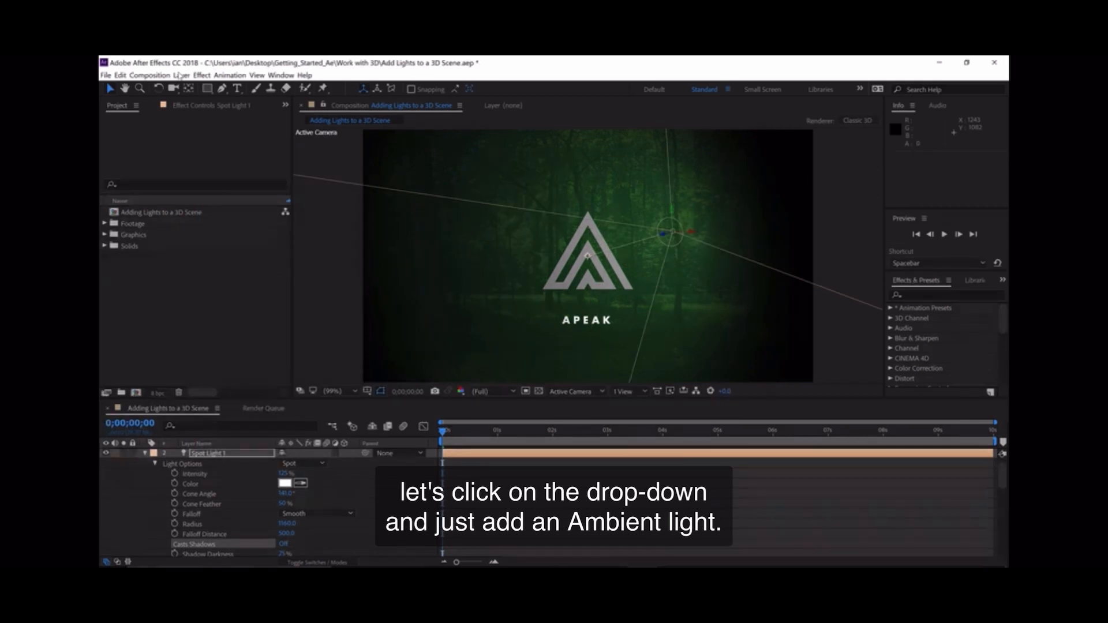
# - Create an Ambient light layer named Ambient Light 1 with its intensity set to 42%
pyautogui.click(181, 75)
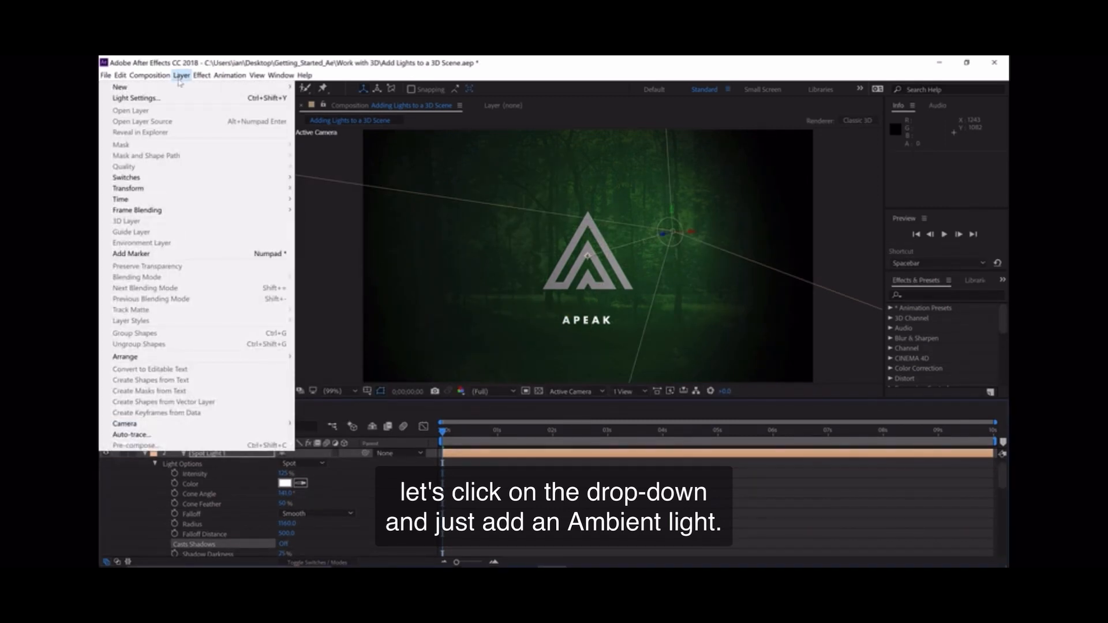
pyautogui.moveTo(181, 89)
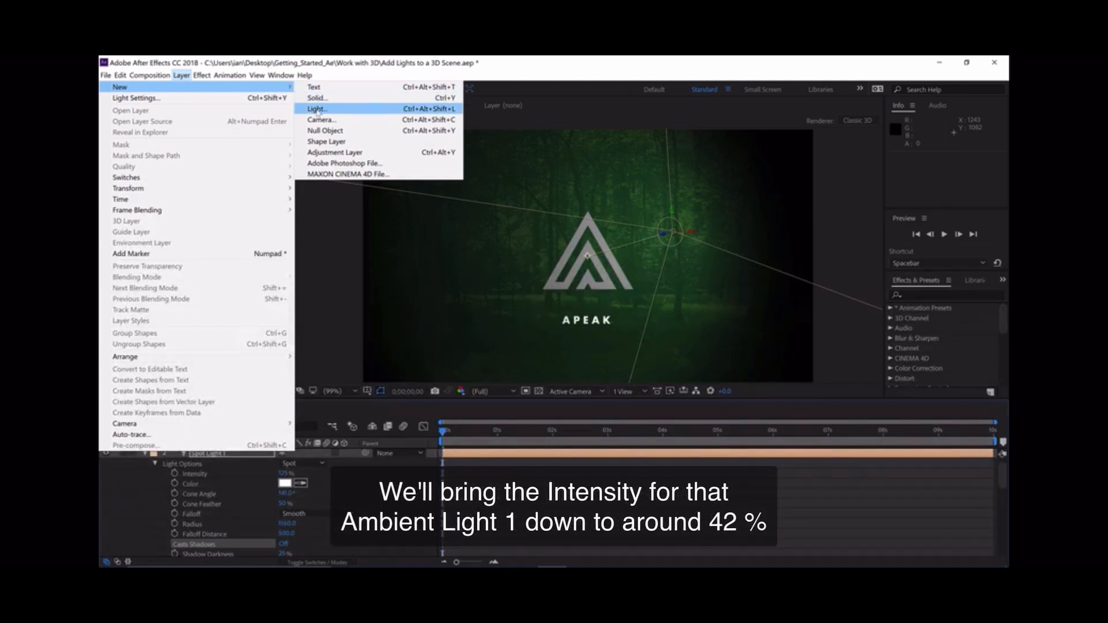
pyautogui.click(317, 110)
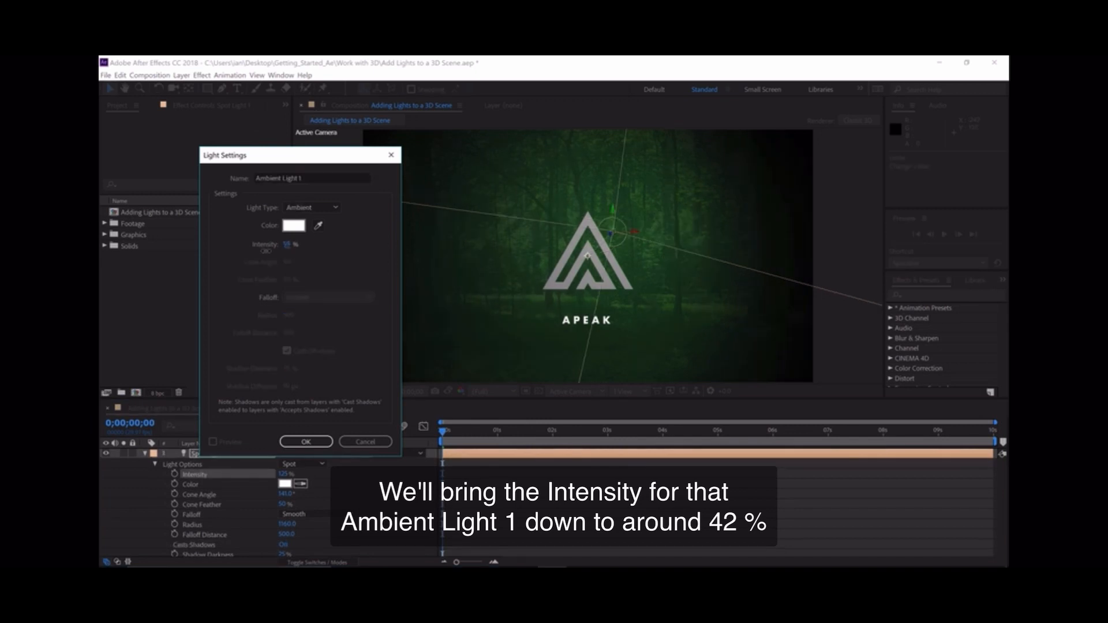
pyautogui.moveTo(264, 251); pyautogui.dragTo(257, 251)
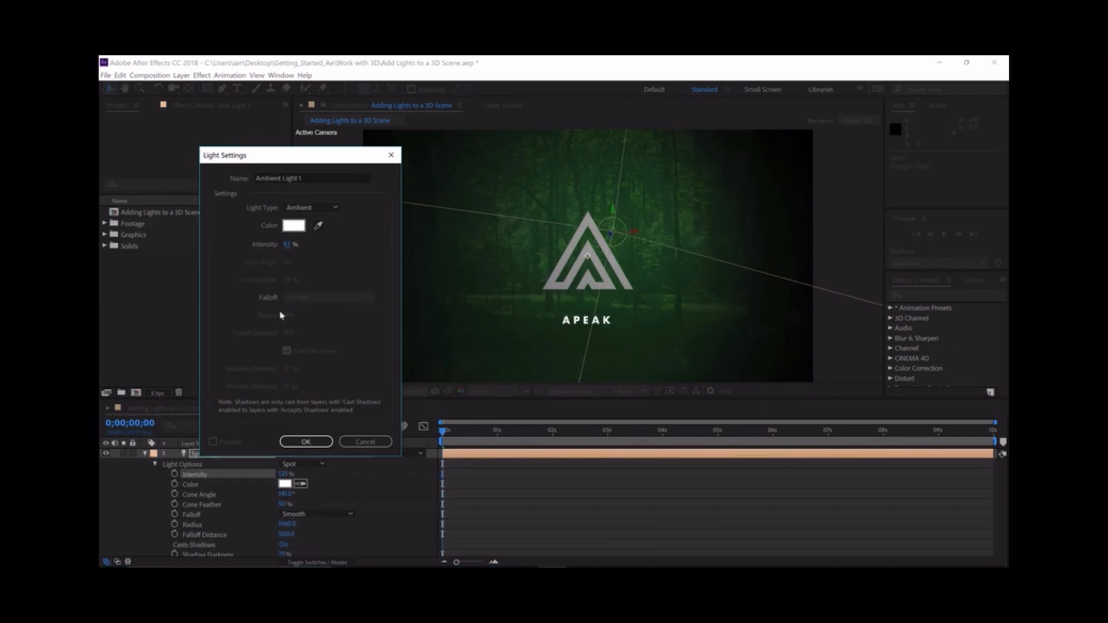
pyautogui.click(305, 441)
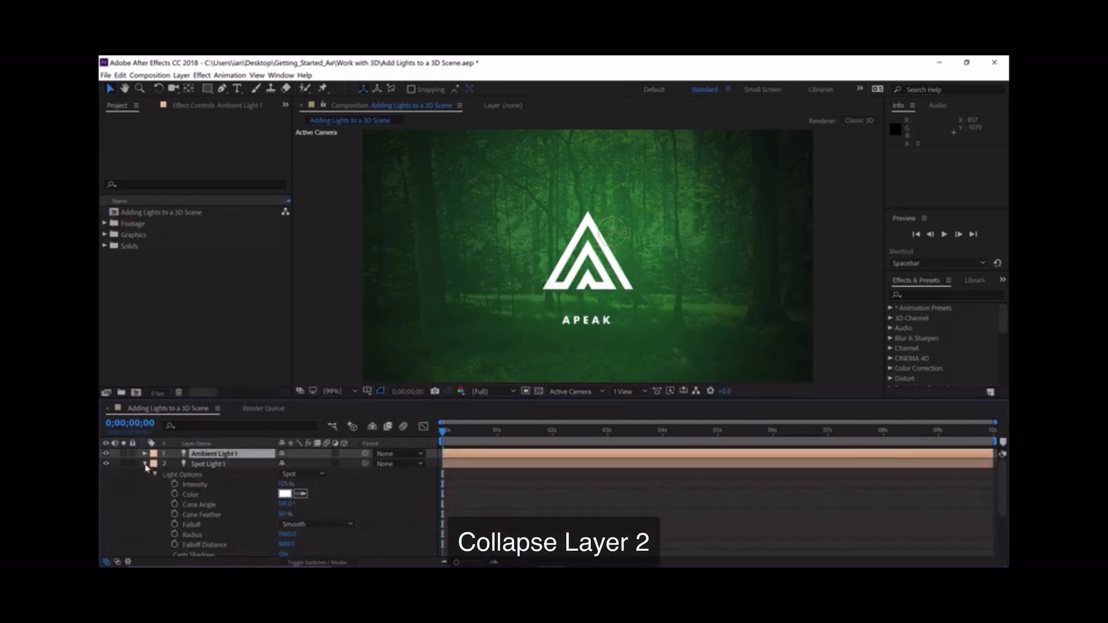
# - Collapse the spot light's properties and enable Casts Shadows in the Material Options of both the Logo and APEAK layers
pyautogui.click(145, 464)
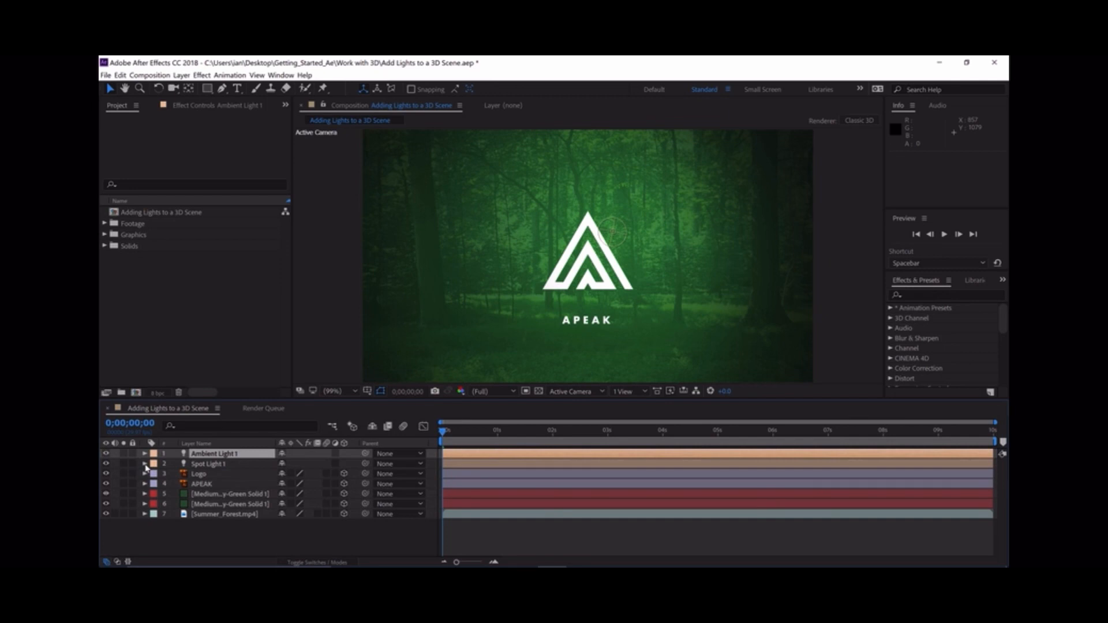
pyautogui.click(194, 474)
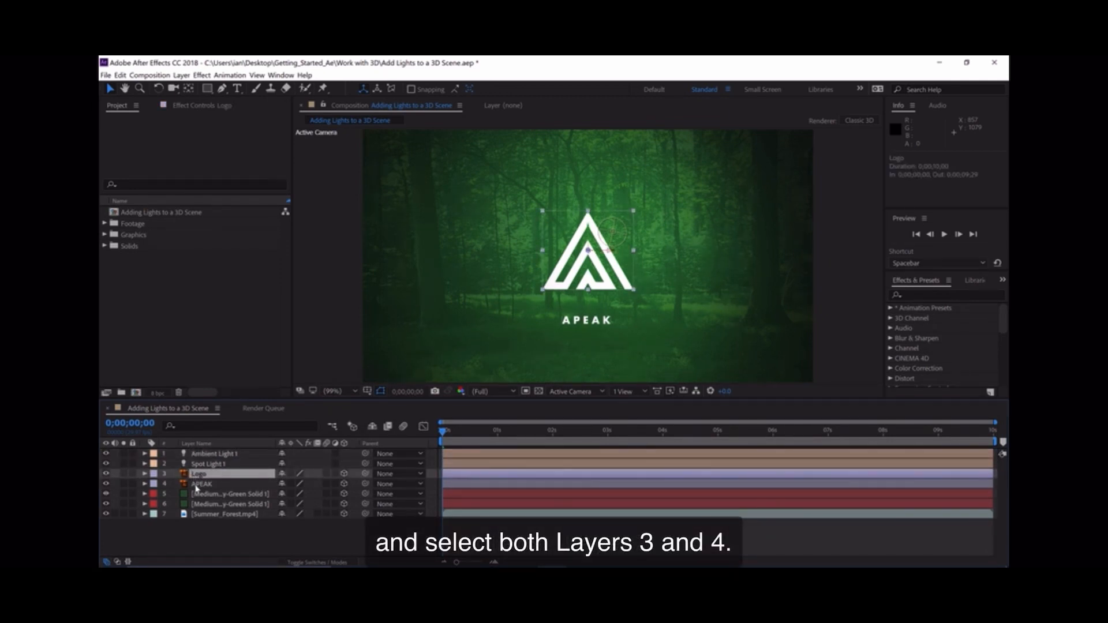
pyautogui.keyDown('shift'); pyautogui.click(196, 485); pyautogui.keyUp('shift')
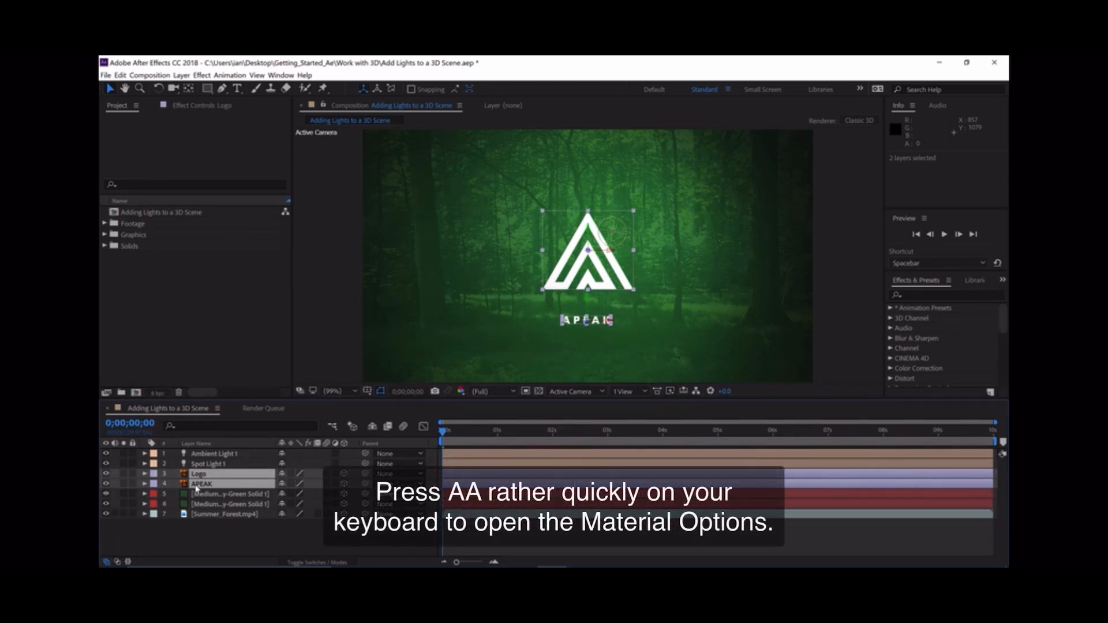
pyautogui.press('a')
pyautogui.press('a')
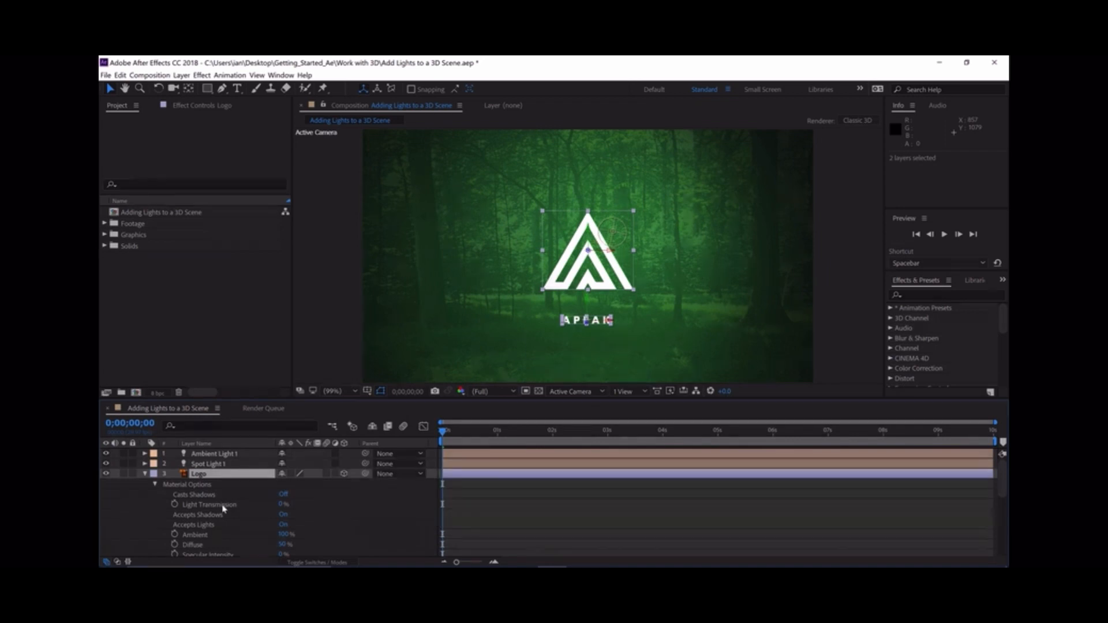
pyautogui.click(284, 495)
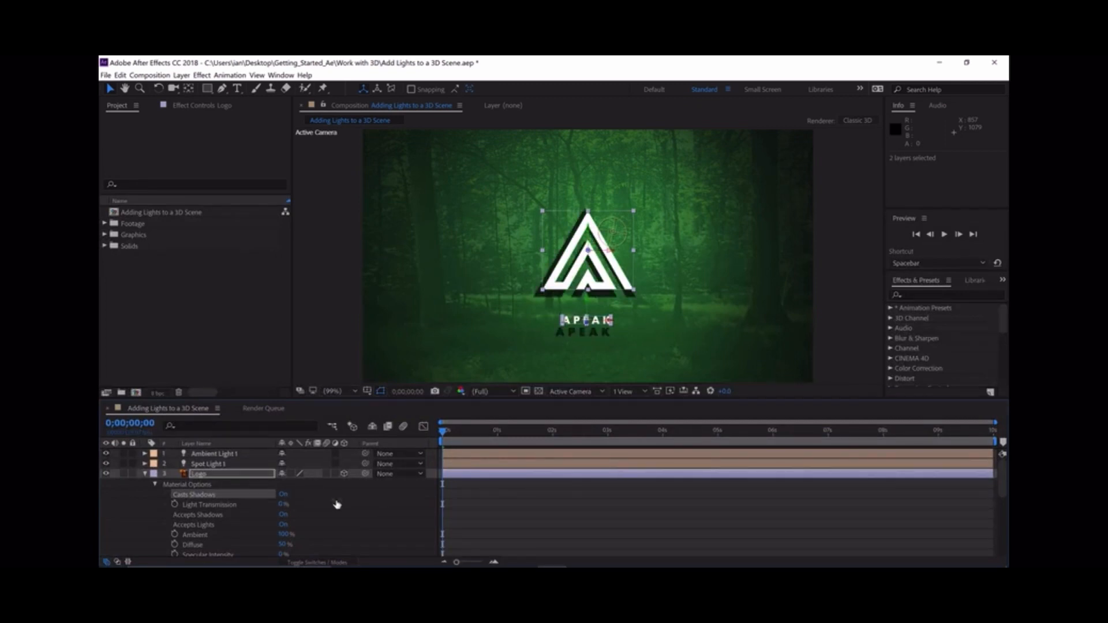
# - Increase the spot light's X position to about 1235 so the logo and text shadows extend farther to the side
pyautogui.click(219, 464)
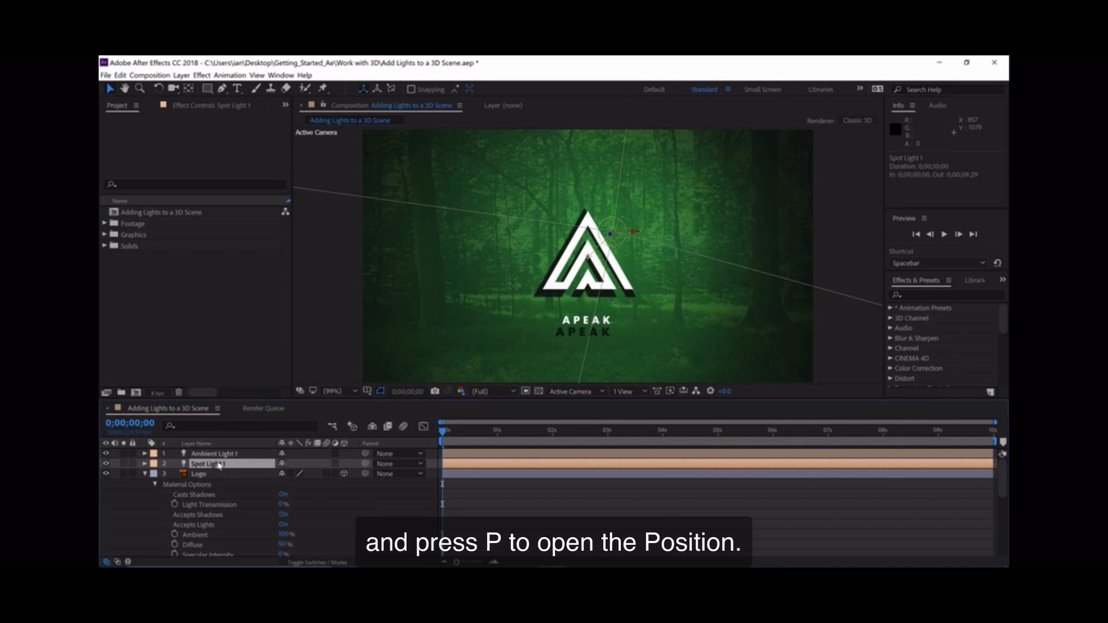
pyautogui.press('p')
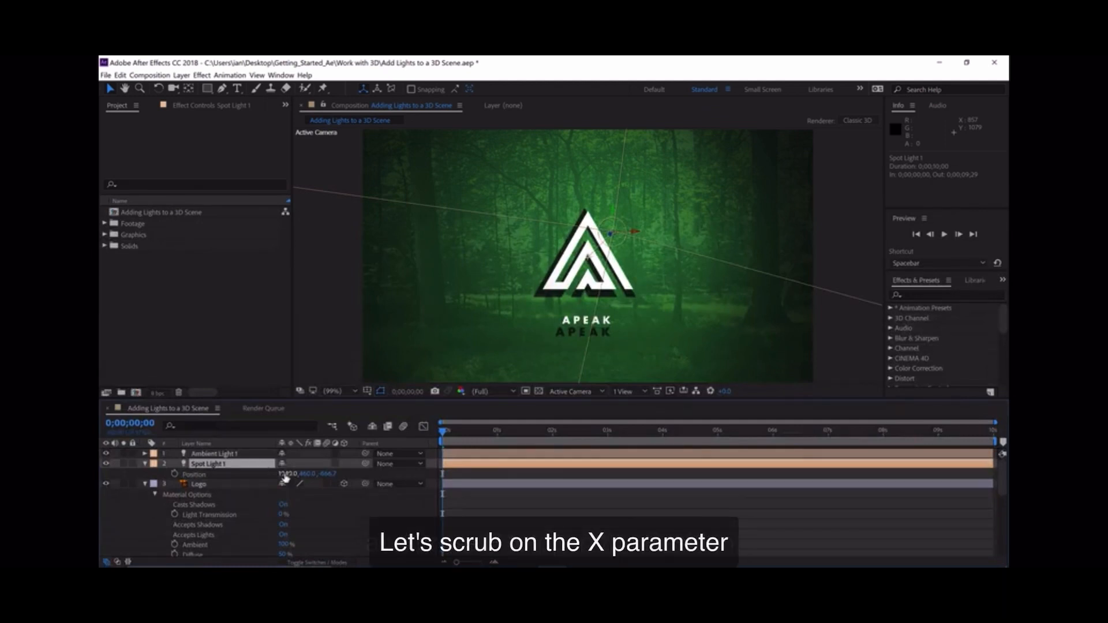
pyautogui.moveTo(284, 475); pyautogui.dragTo(334, 475)
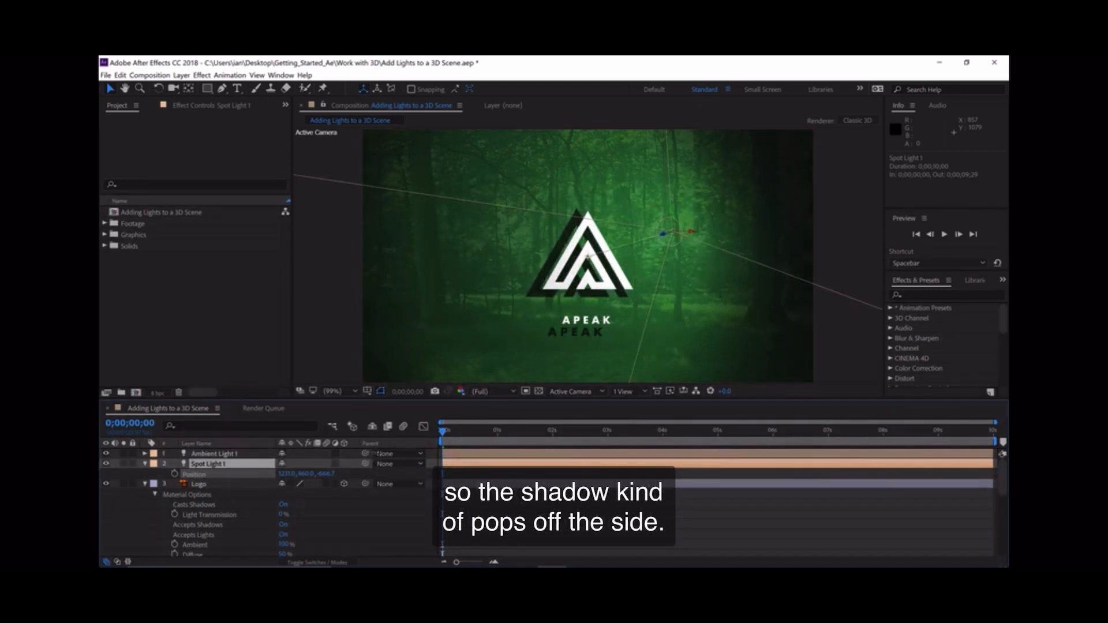
pyautogui.press('Return')
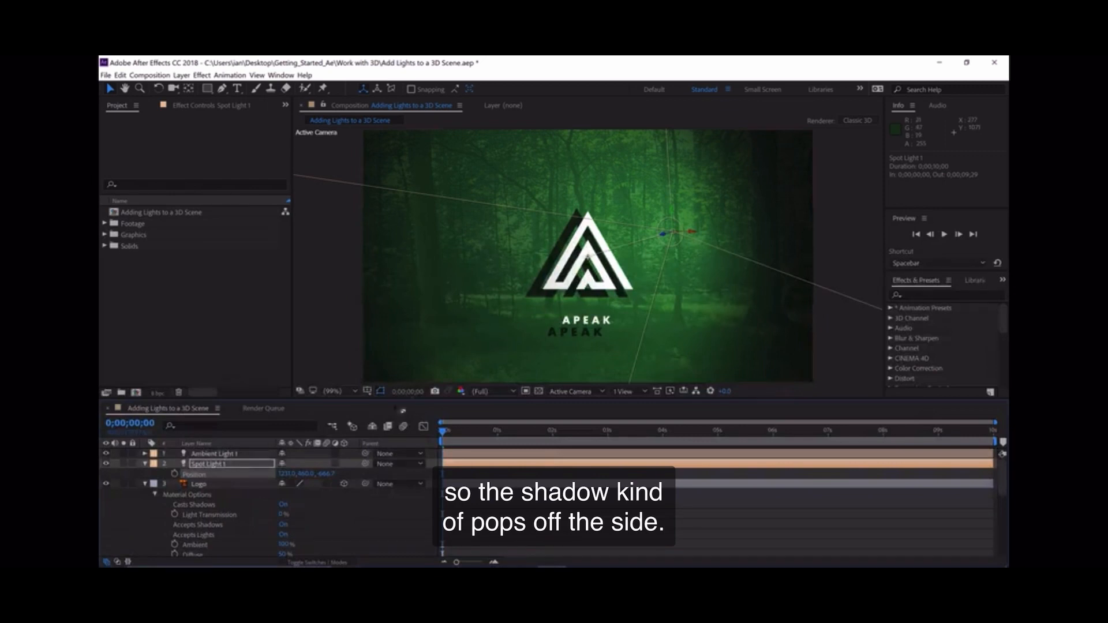